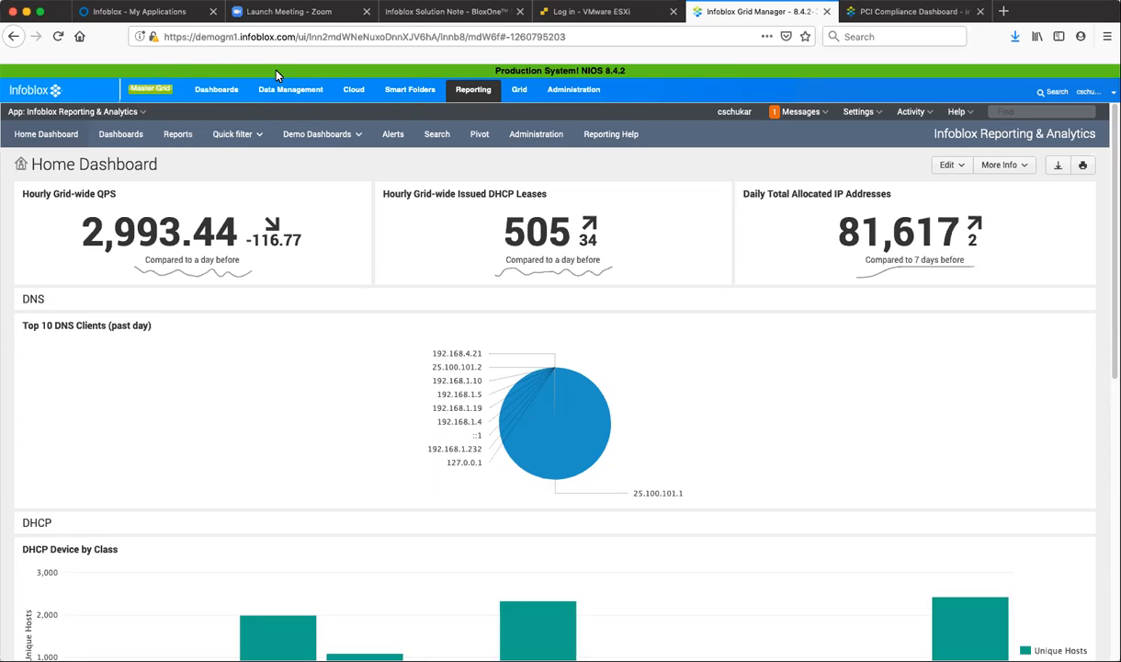
Open the list of all dashboards in the Reporting area.
left_click(122, 139)
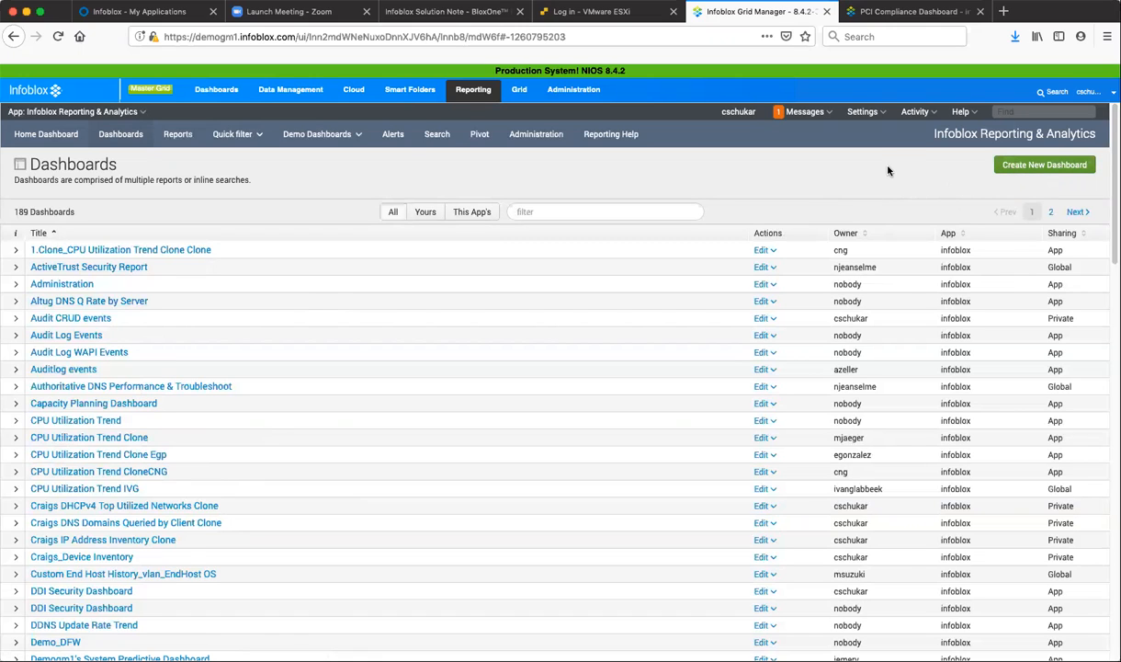
Switch to the Infoblox community page and review the PCI Compliance Dashboard post's description and sample screenshot.
left_click(894, 12)
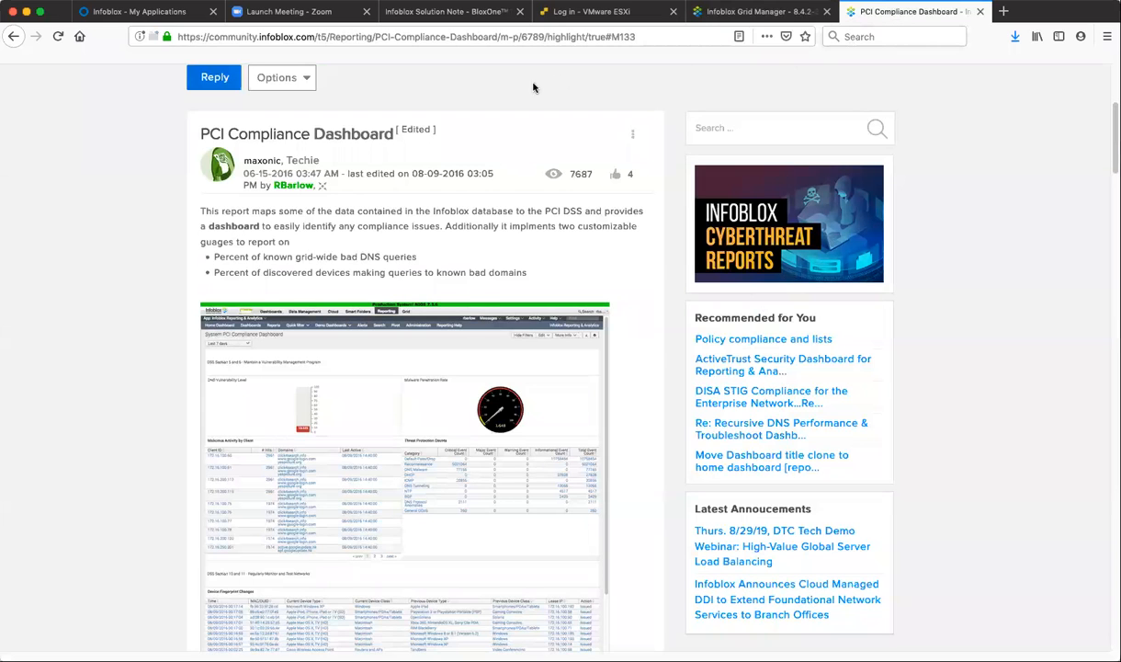
scroll(453, 182, "up", 3)
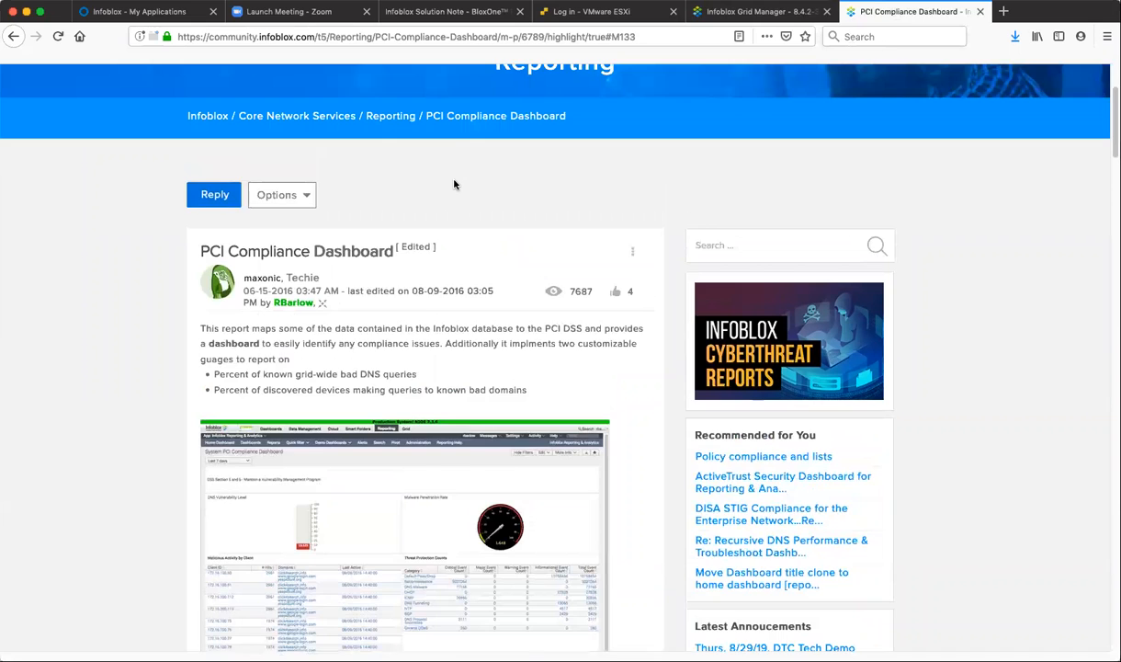
scroll(493, 205, "down", 3)
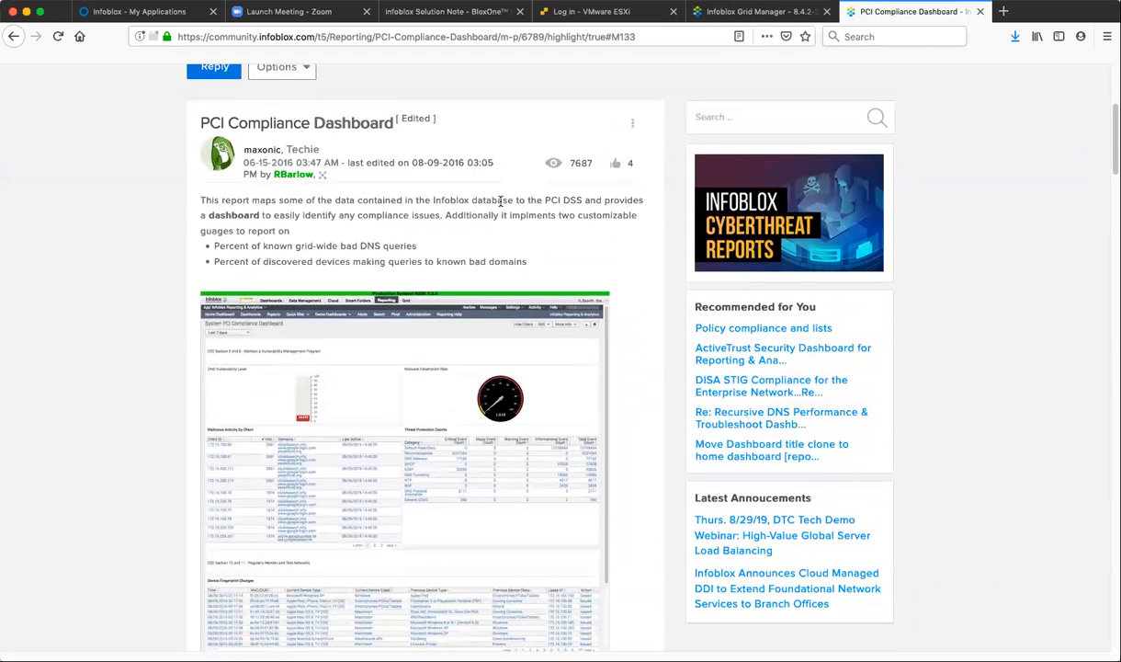
scroll(524, 219, "down", 2)
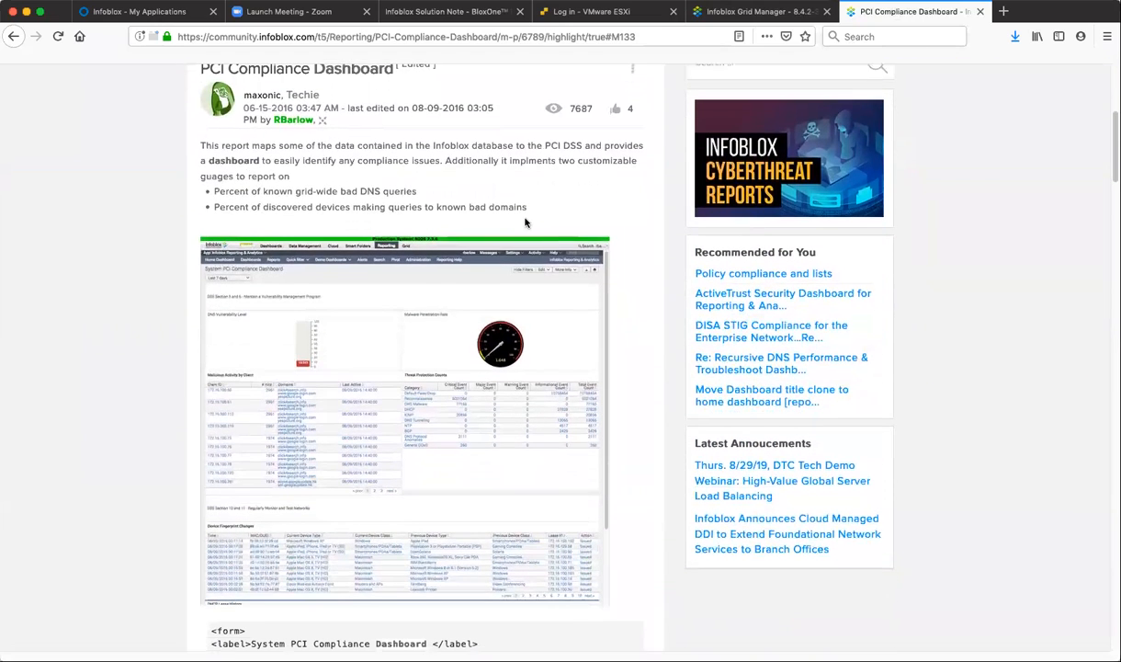
scroll(551, 216, "down", 1)
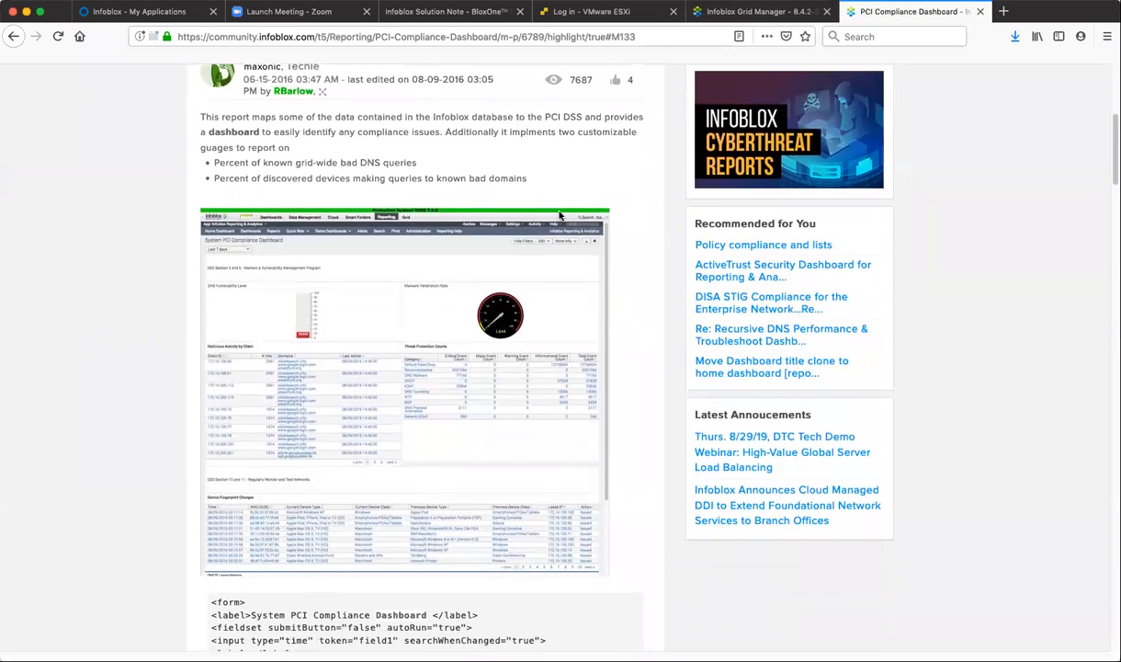
scroll(559, 216, "down", 1)
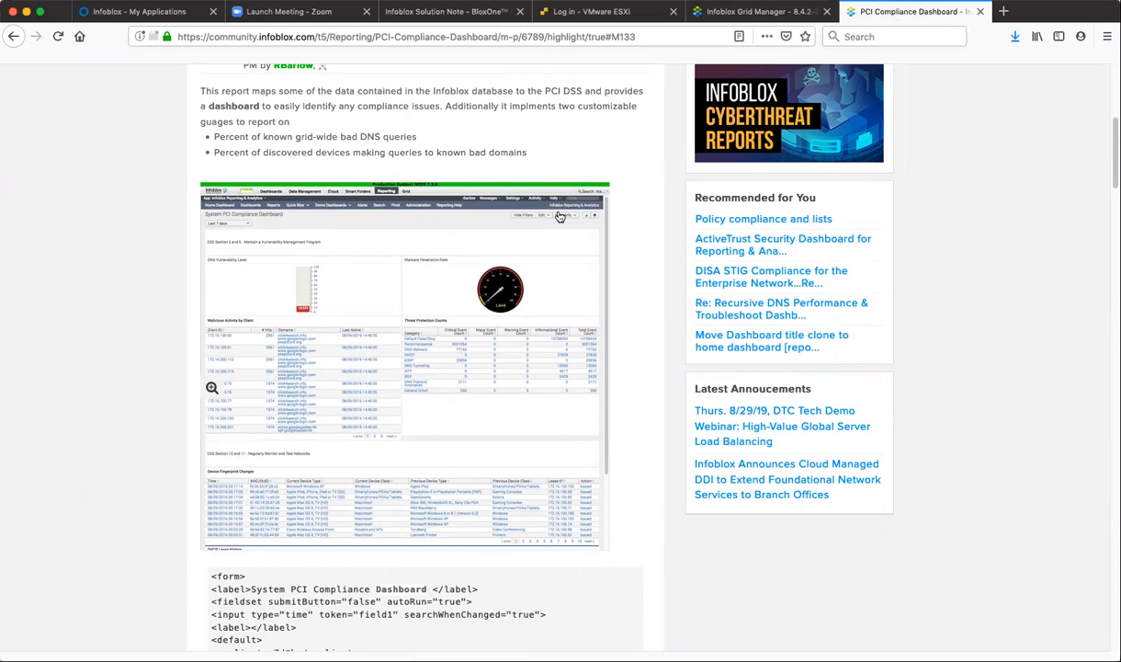
scroll(556, 219, "up", 2)
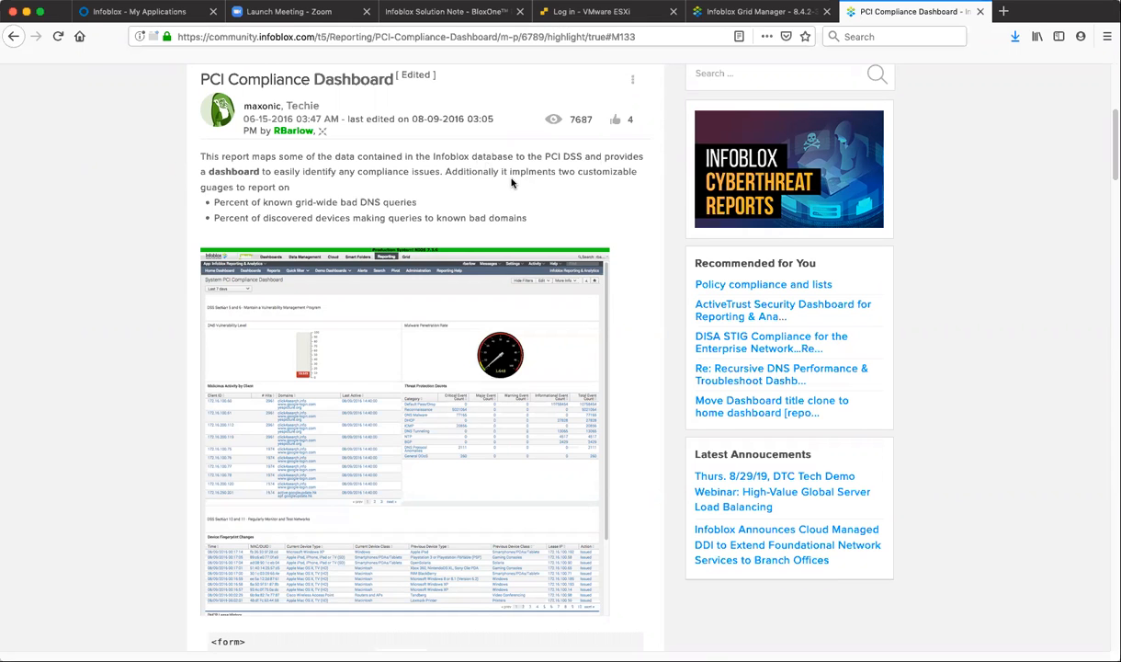
scroll(512, 182, "down", 3)
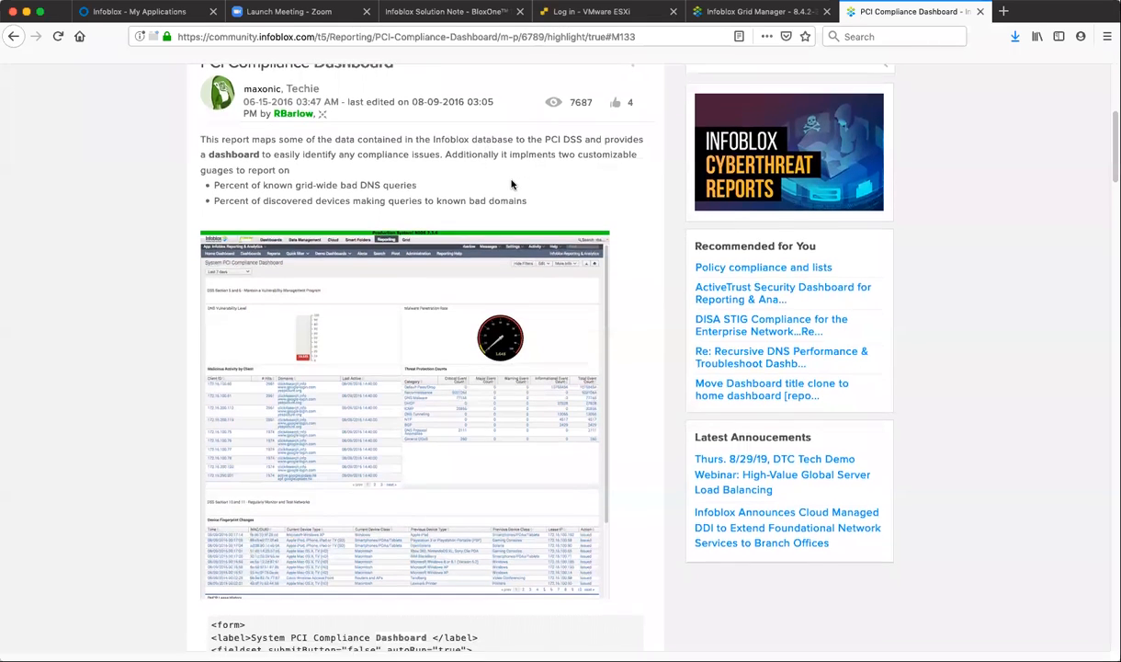
scroll(515, 181, "up", 2)
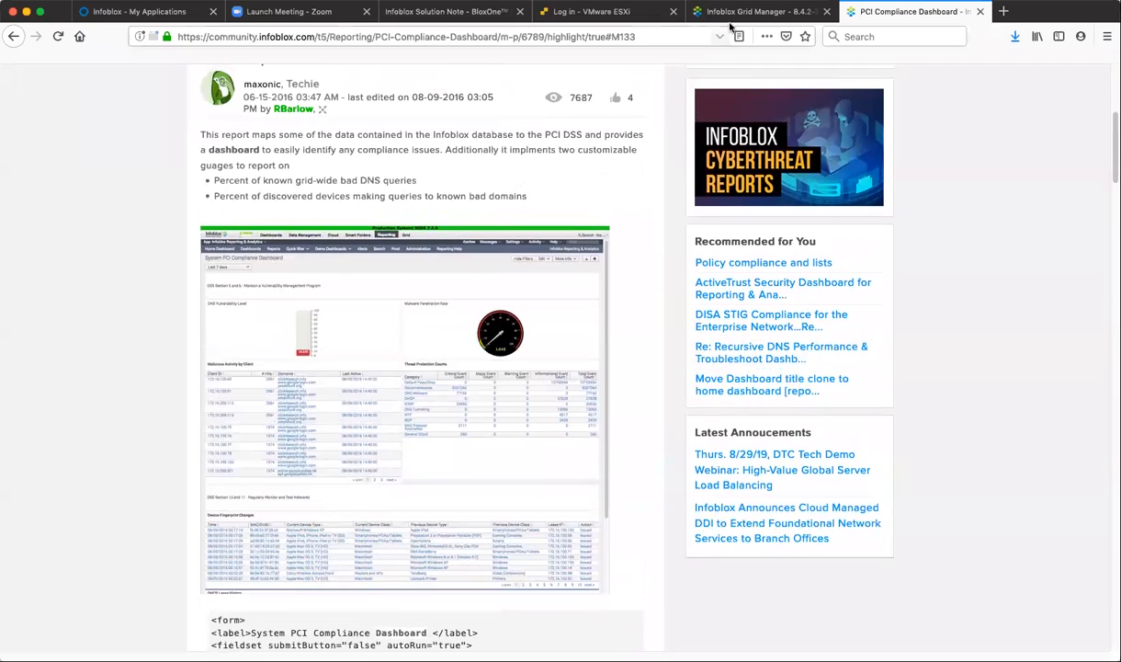
Return to Infoblox Grid Manager and create a new dashboard titled CraigsPCIDashboard.
left_click(732, 13)
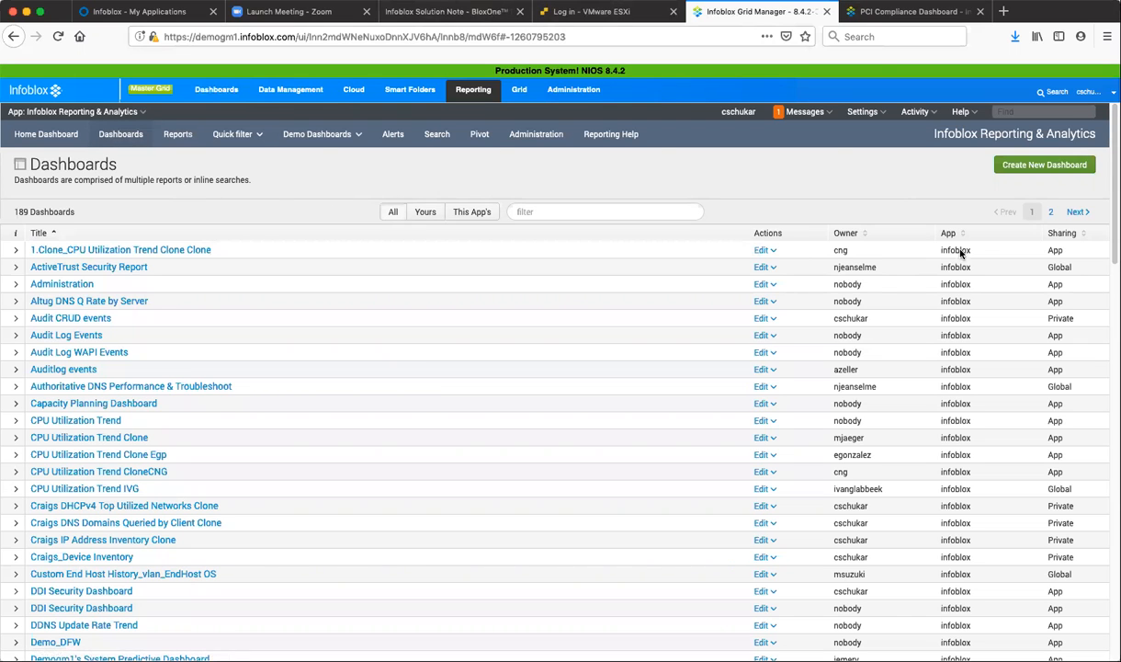
left_click(1040, 168)
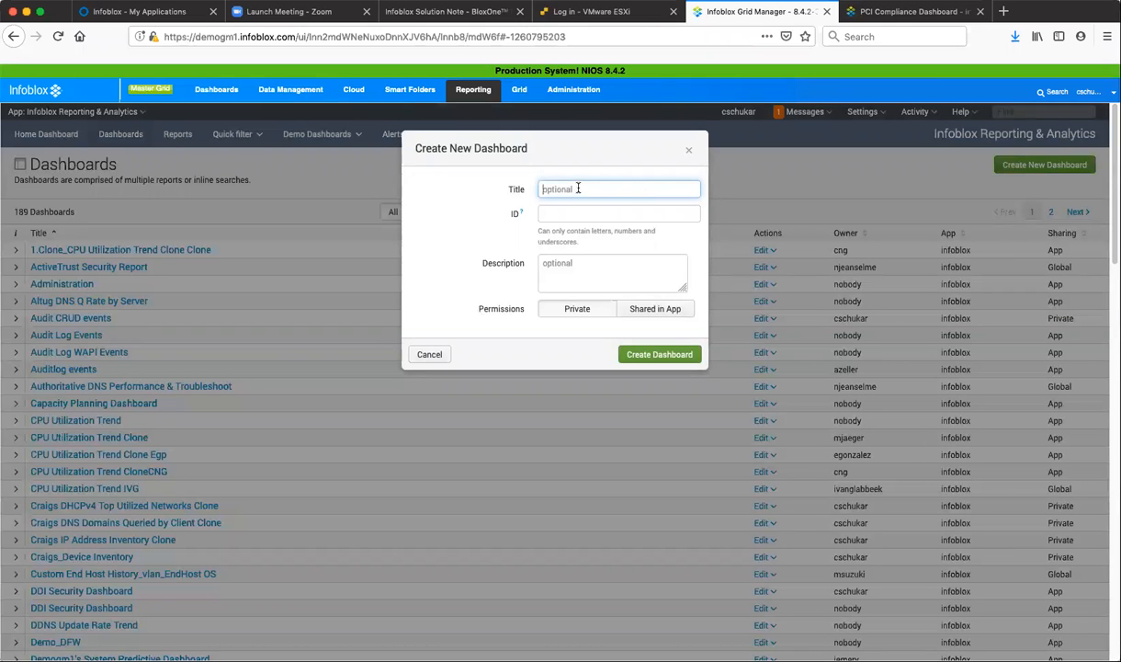
type("CraigsPCIDashboard")
left_click(662, 355)
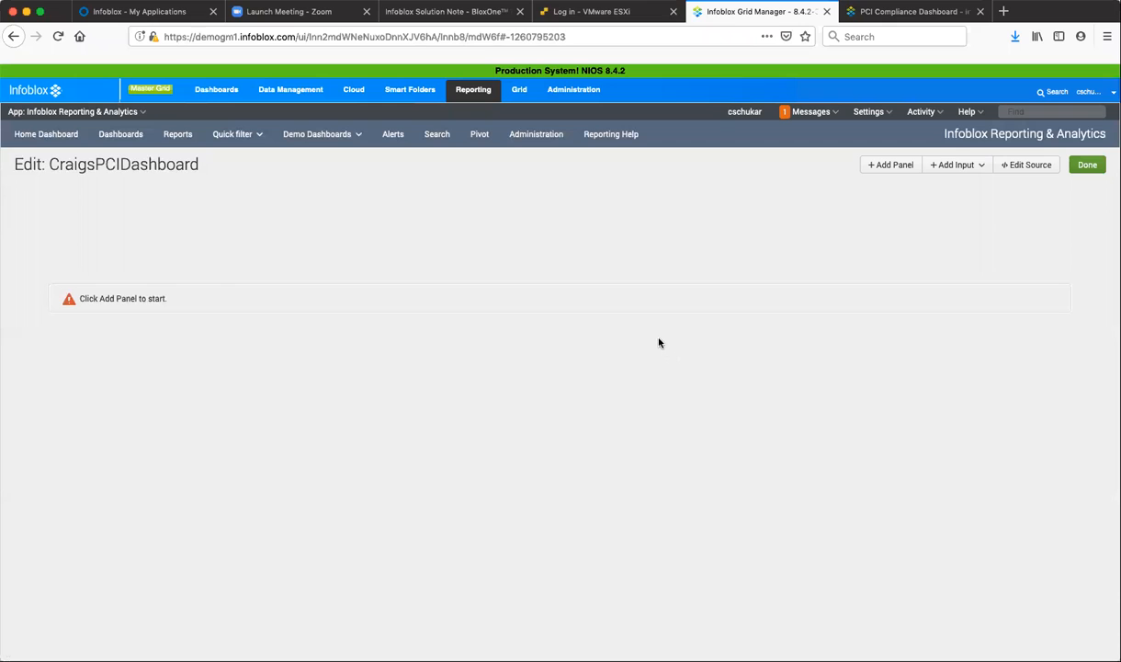
Open the new dashboard's source for editing, and copy the complete XML from <form> to </form> in the community's PCI Compliance Dashboard post.
left_click(1020, 170)
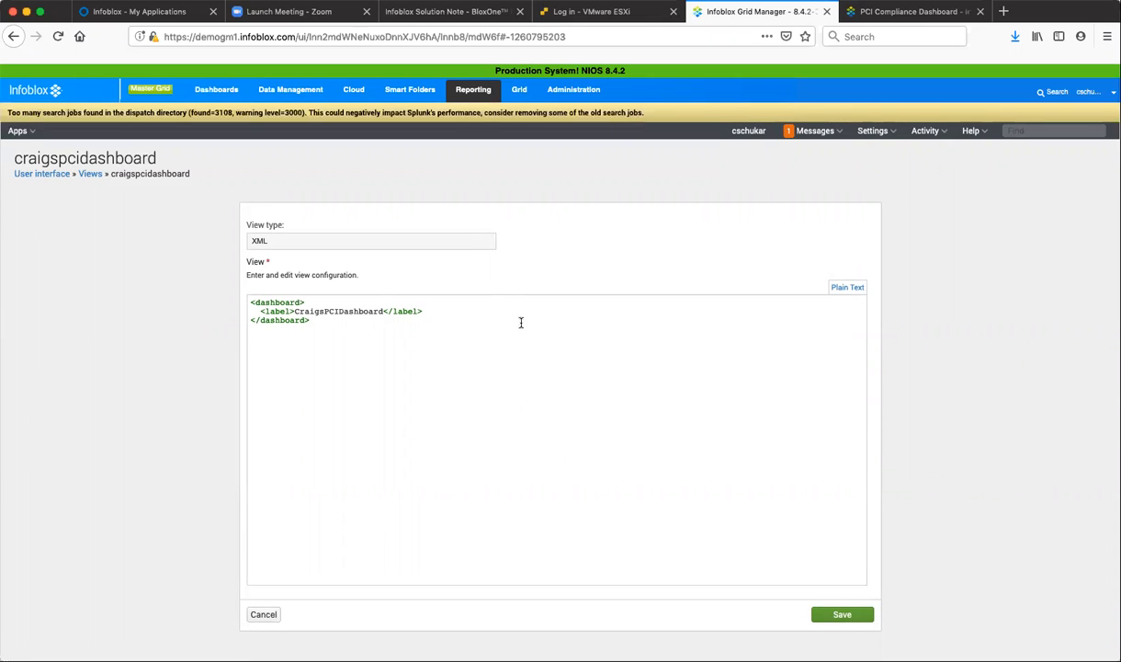
left_click(916, 13)
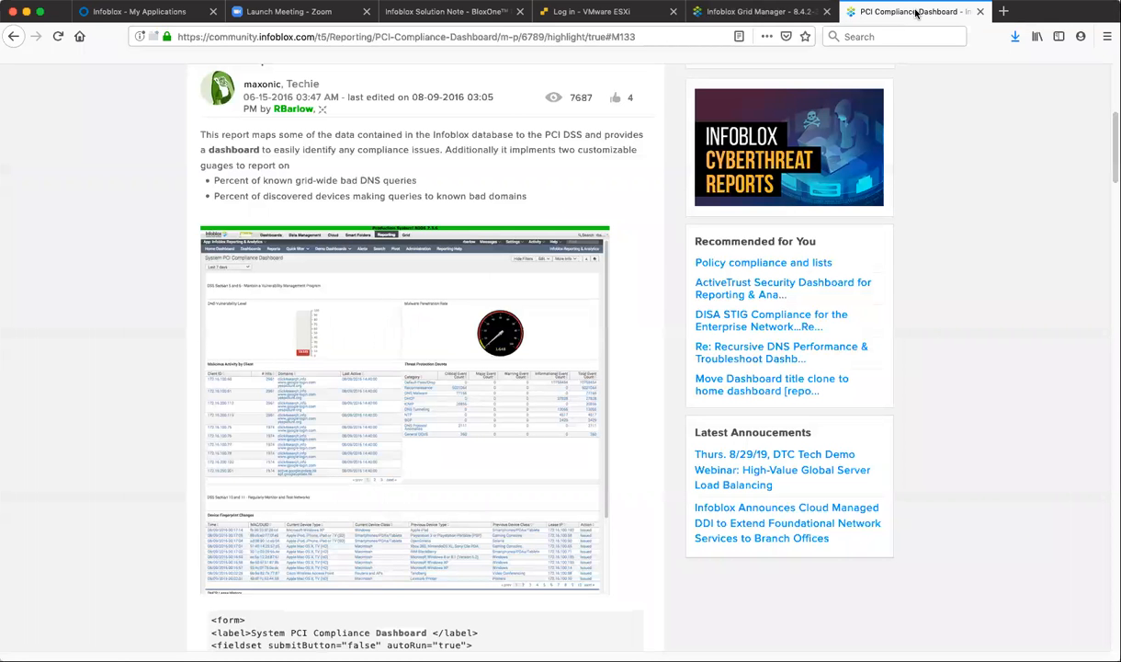
scroll(332, 443, "down", 5)
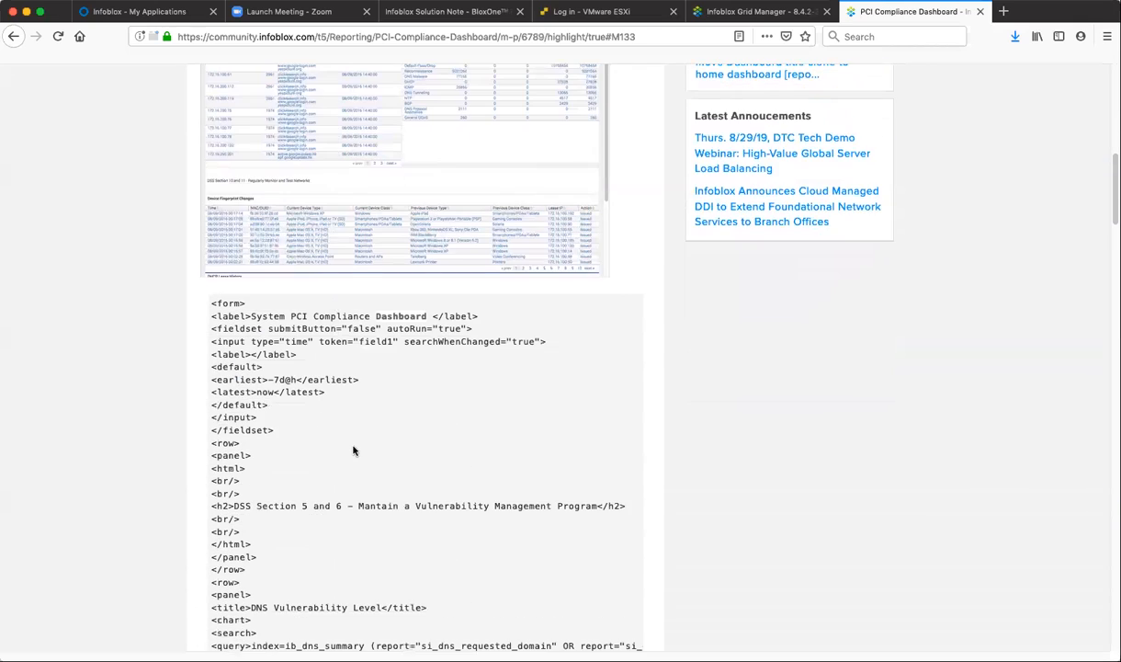
scroll(353, 450, "down", 3)
left_click_drag(246, 201, 235, 213)
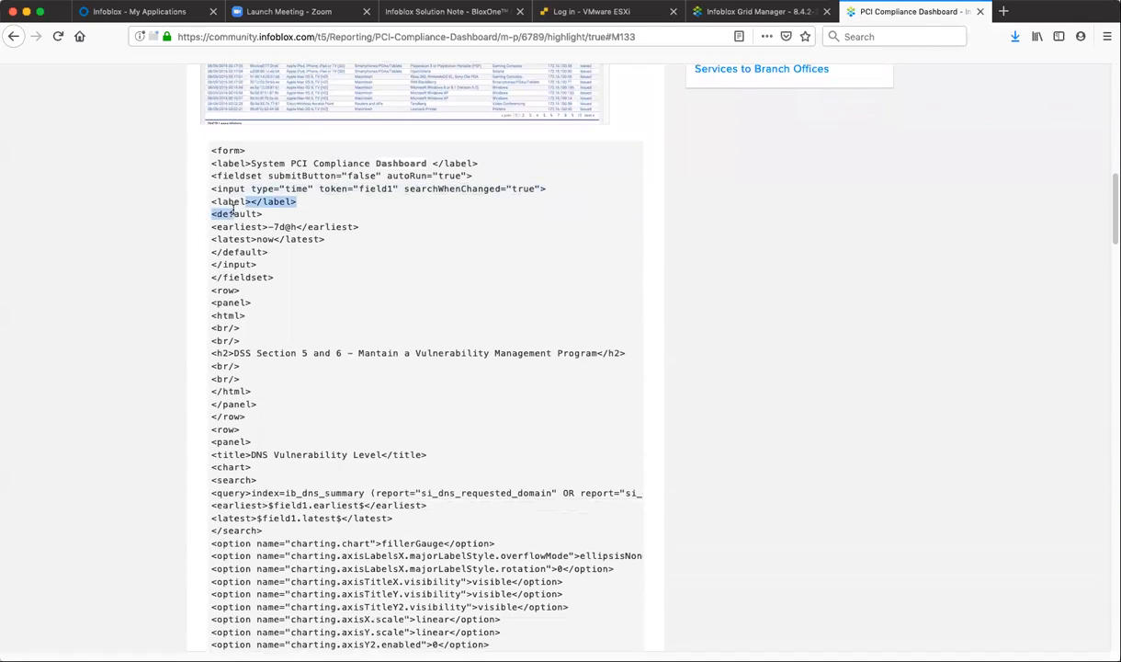
left_click(202, 153)
left_click_drag(209, 149, 250, 95)
scroll(416, 372, "down", 18)
scroll(401, 431, "down", 16)
scroll(400, 425, "down", 8)
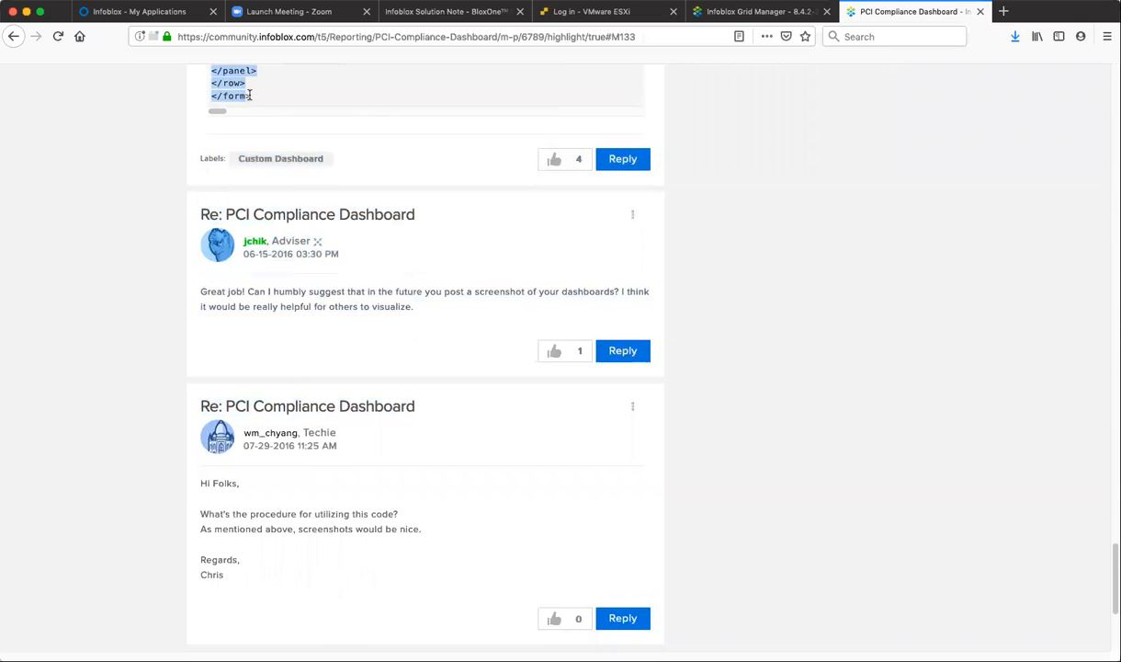
right_click(222, 83)
left_click(241, 91)
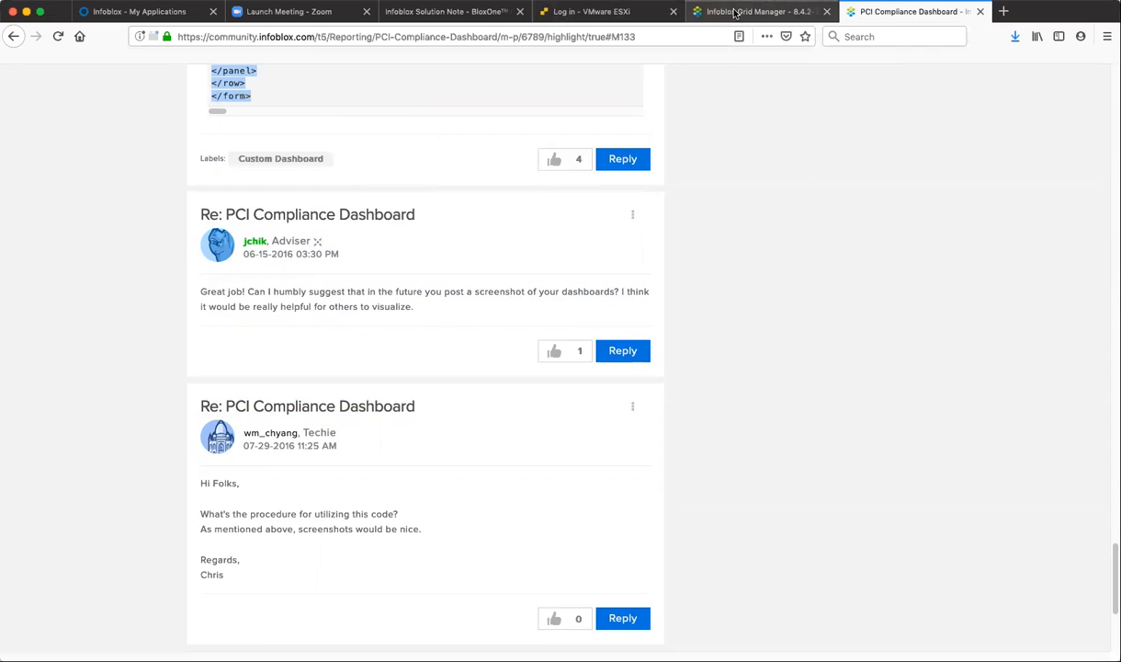
Replace all of the new dashboard's XML in Grid Manager with the copied PCI compliance code and save it.
left_click(735, 12)
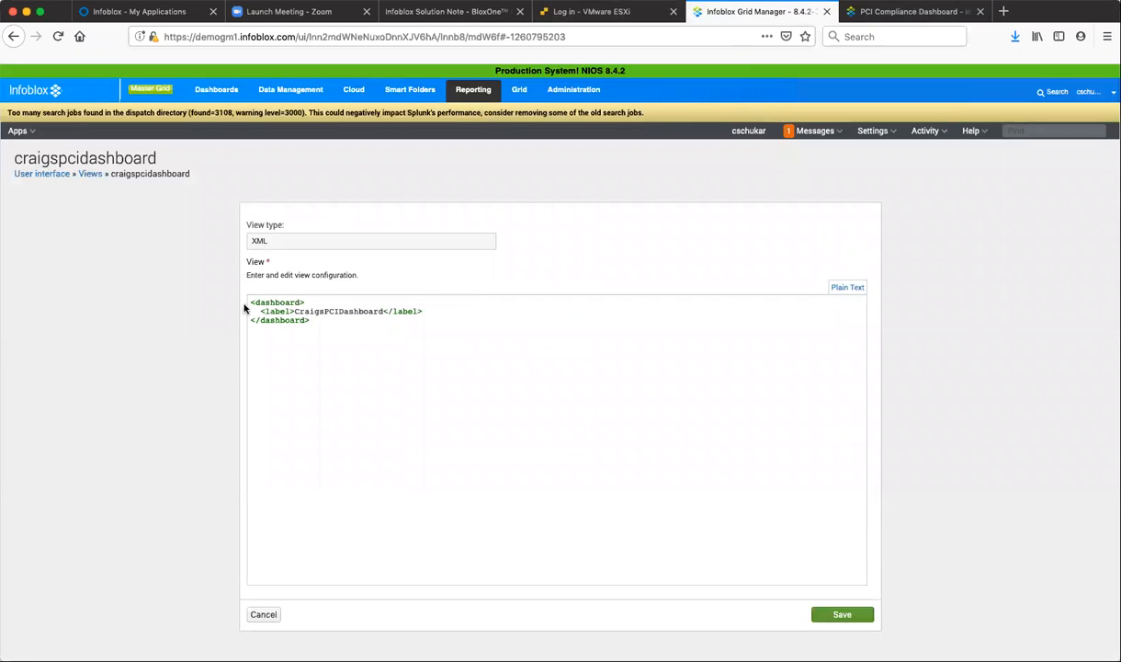
left_click_drag(250, 301, 431, 338)
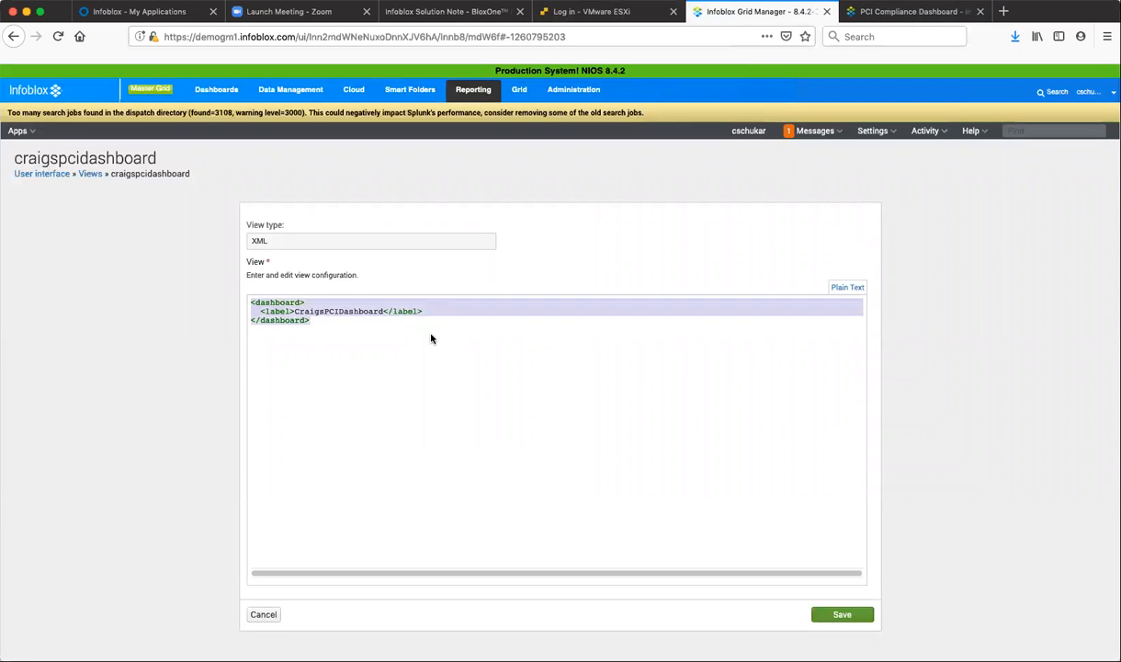
right_click(281, 316)
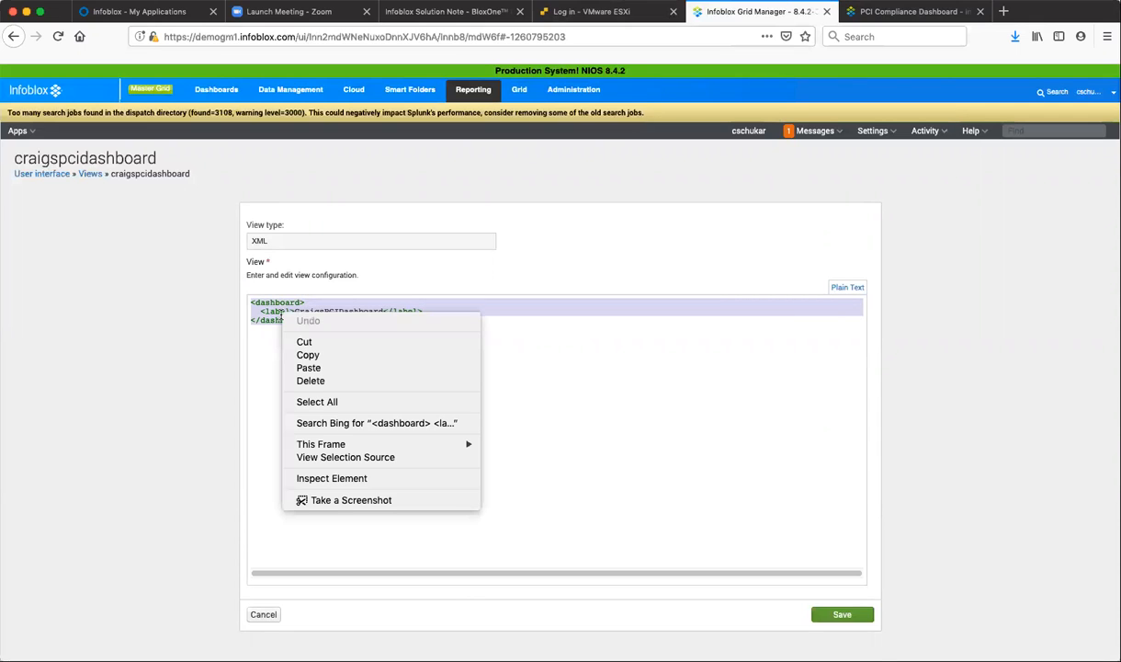
left_click(308, 367)
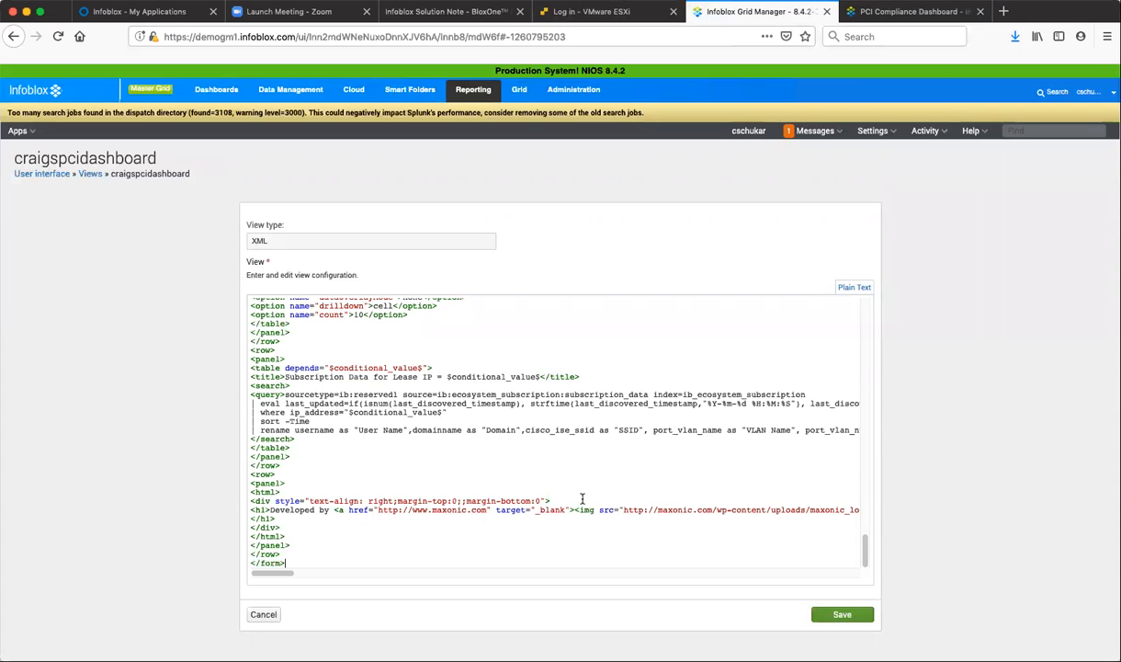
left_click_drag(866, 551, 865, 312)
left_click(833, 614)
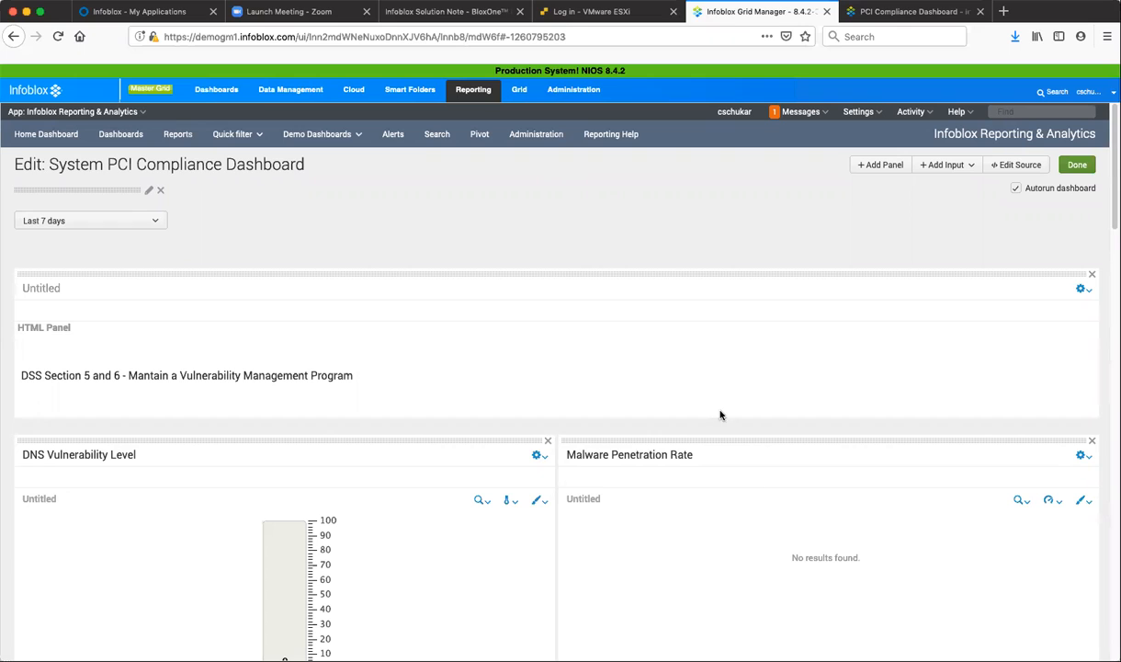
Examine the first HTML panel's options and review the System PCI Compliance Dashboard's panels, from DNS Vulnerability Level down to User Login History.
left_click(1088, 290)
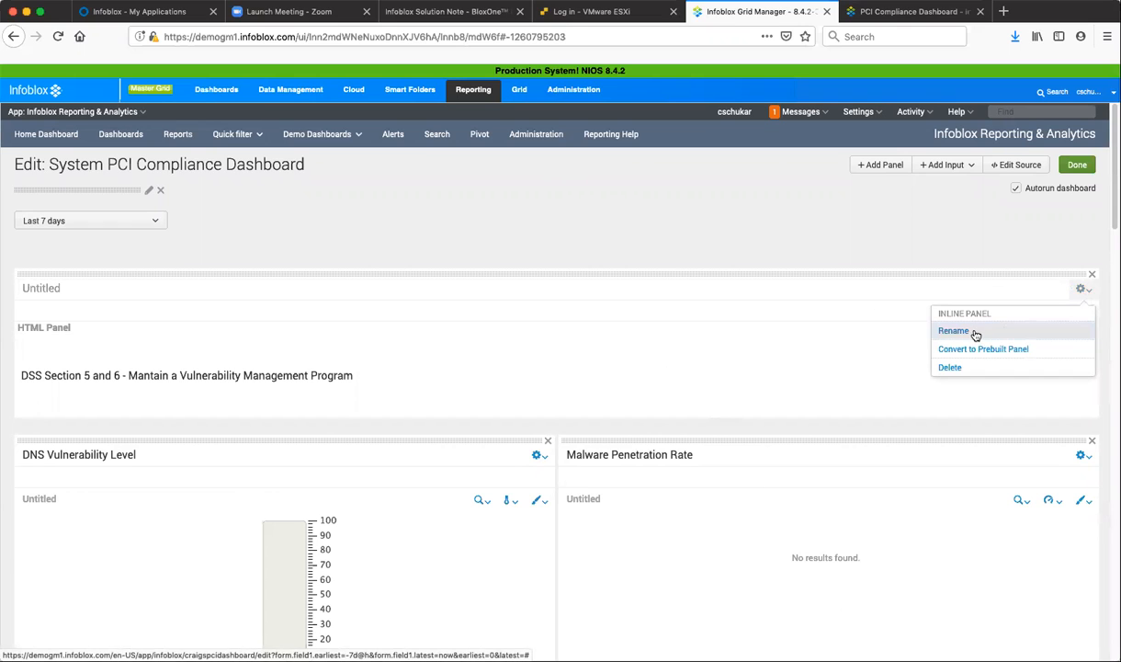
left_click(709, 348)
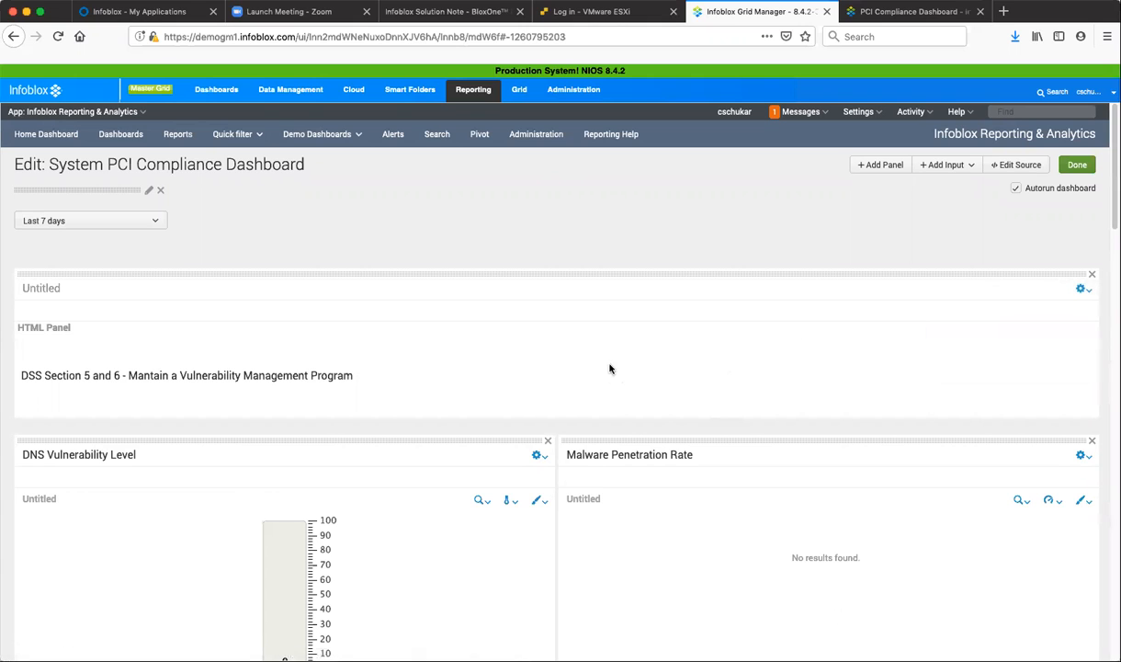
scroll(620, 358, "down", 3)
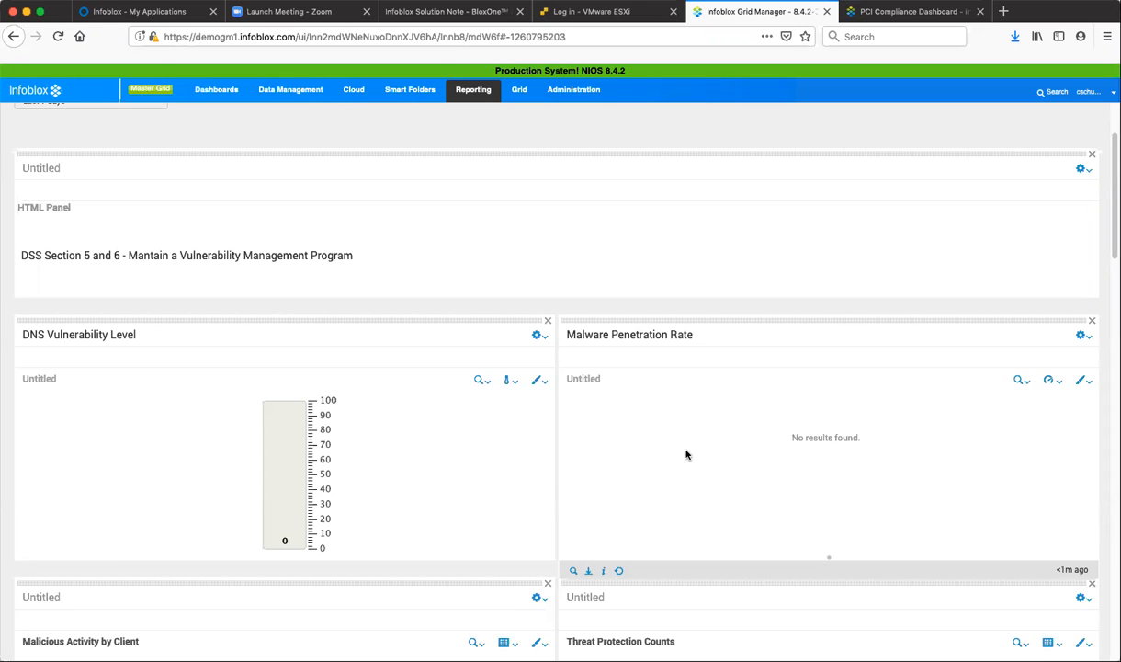
scroll(686, 454, "down", 3)
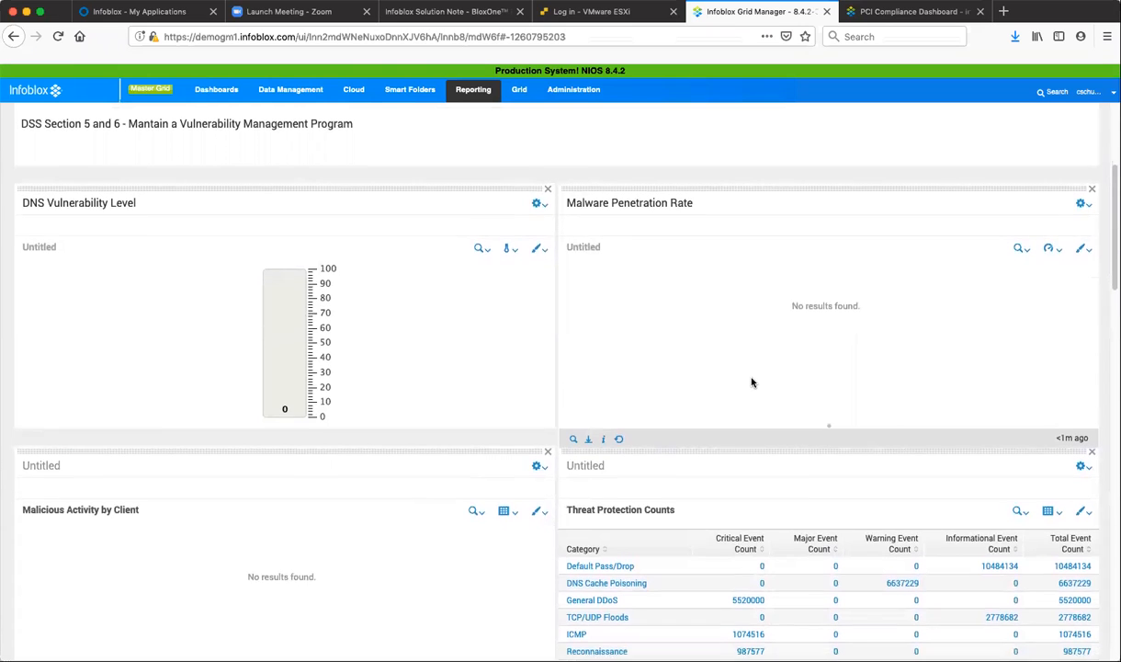
scroll(752, 382, "down", 3)
scroll(751, 395, "down", 3)
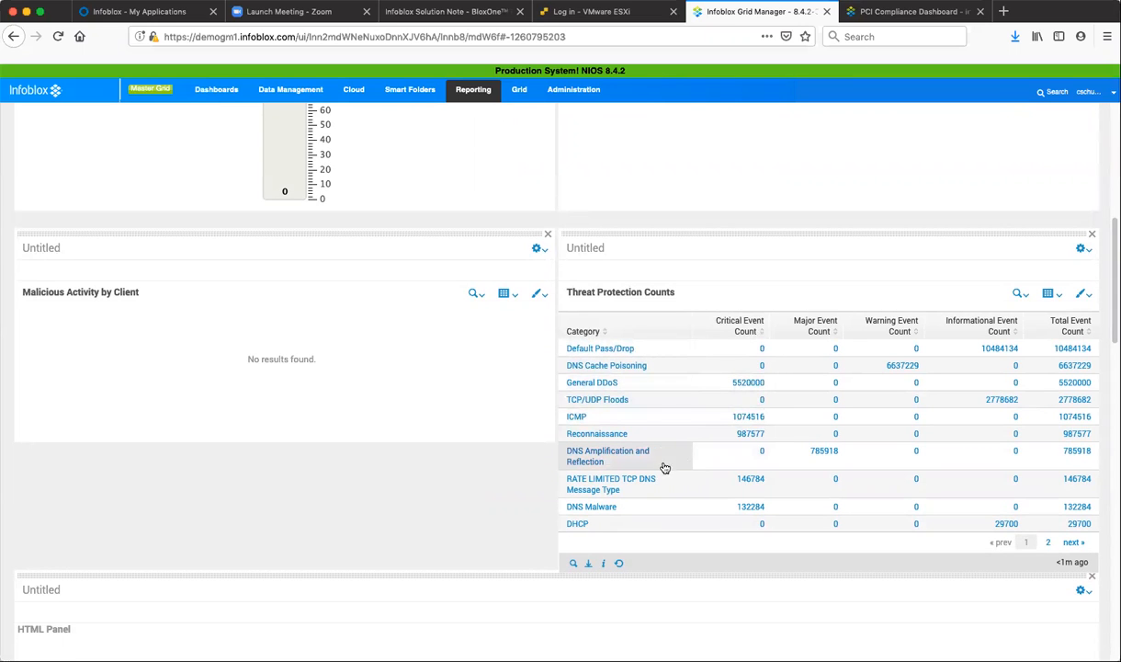
scroll(665, 471, "down", 7)
scroll(668, 464, "down", 1)
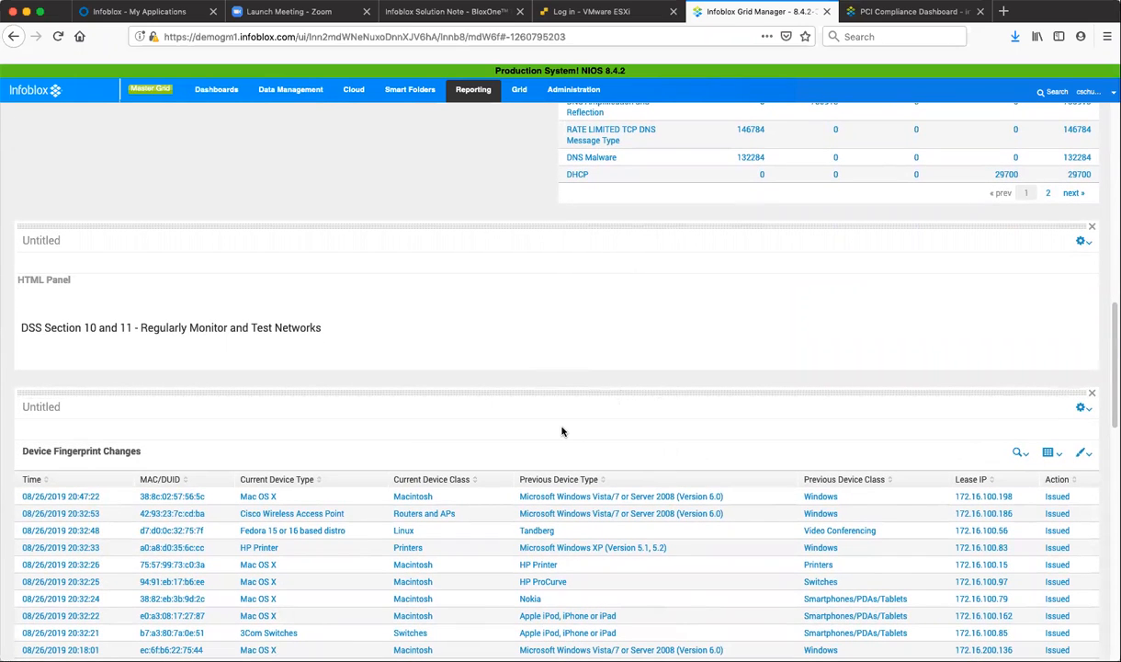
scroll(562, 431, "down", 3)
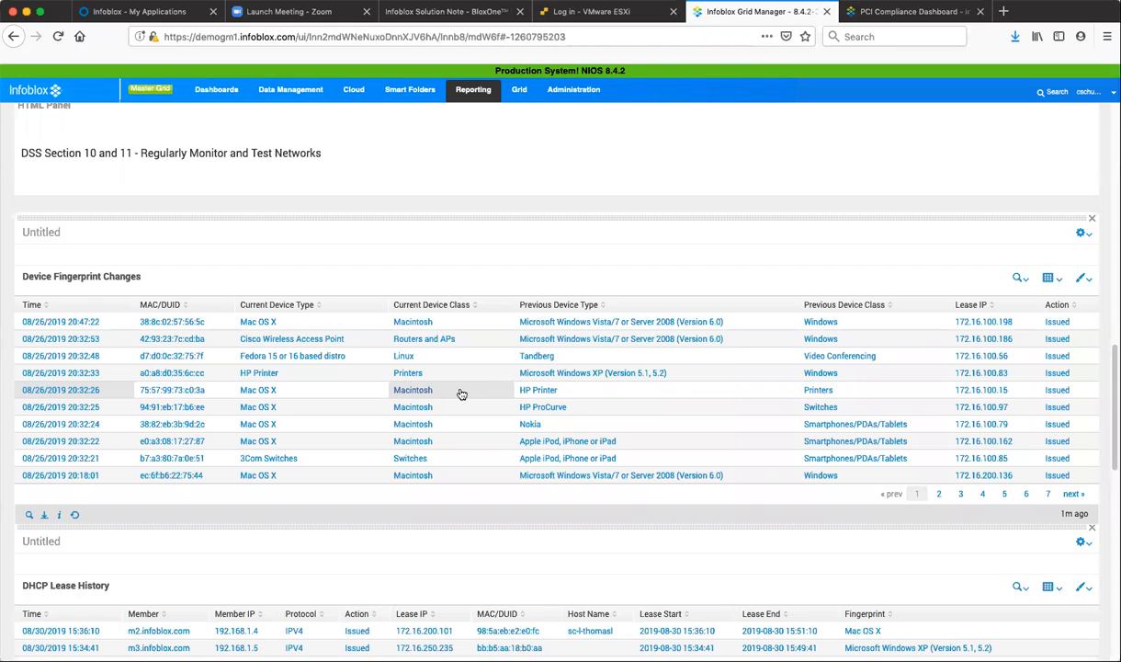
scroll(461, 393, "down", 5)
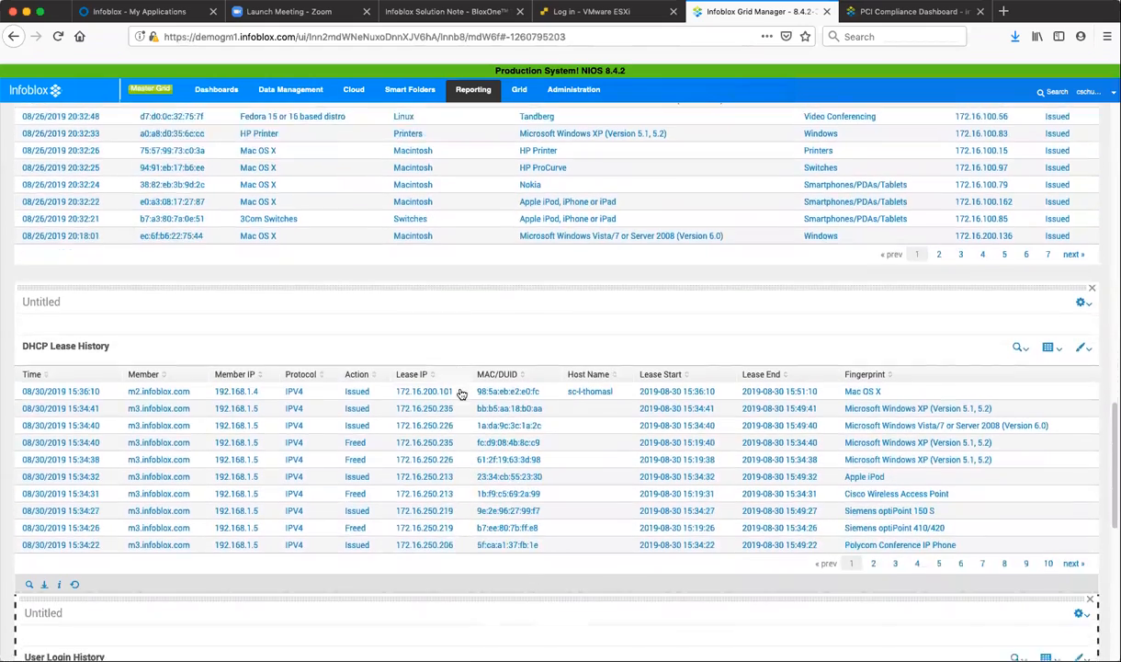
scroll(461, 393, "down", 2)
scroll(461, 394, "down", 10)
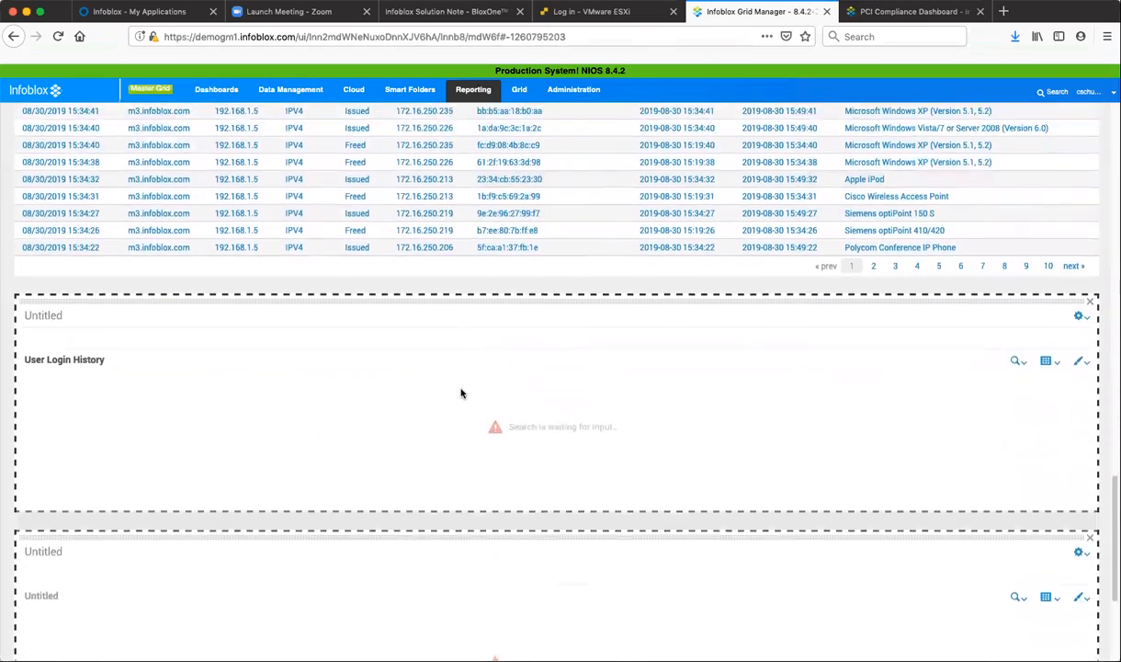
scroll(461, 393, "up", 20)
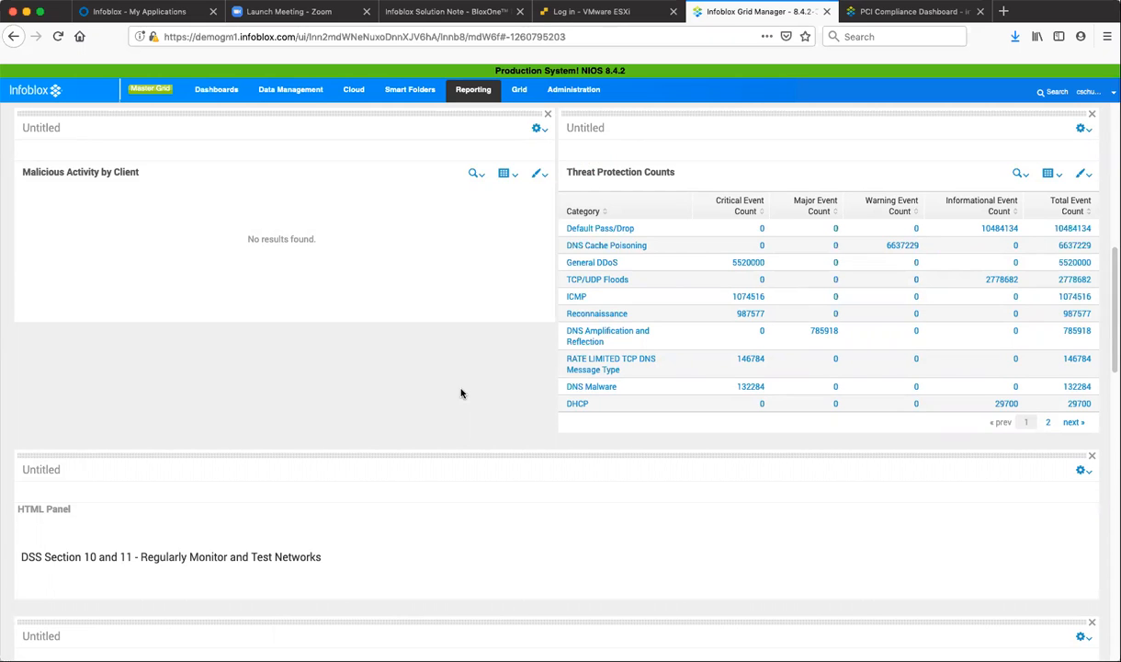
scroll(461, 394, "up", 13)
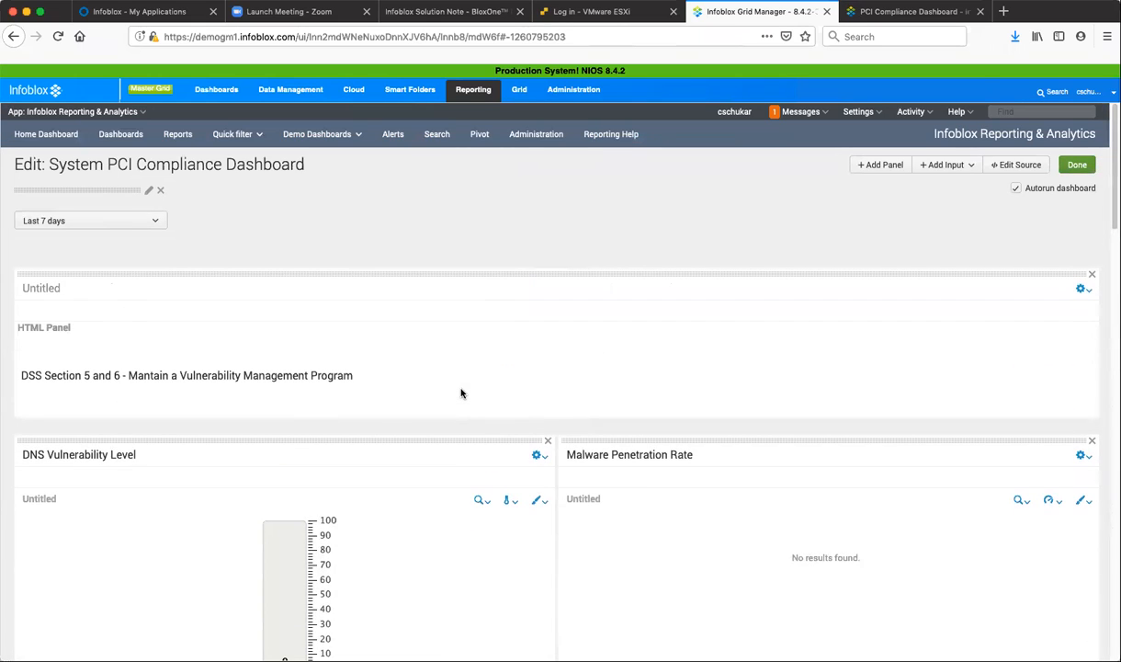